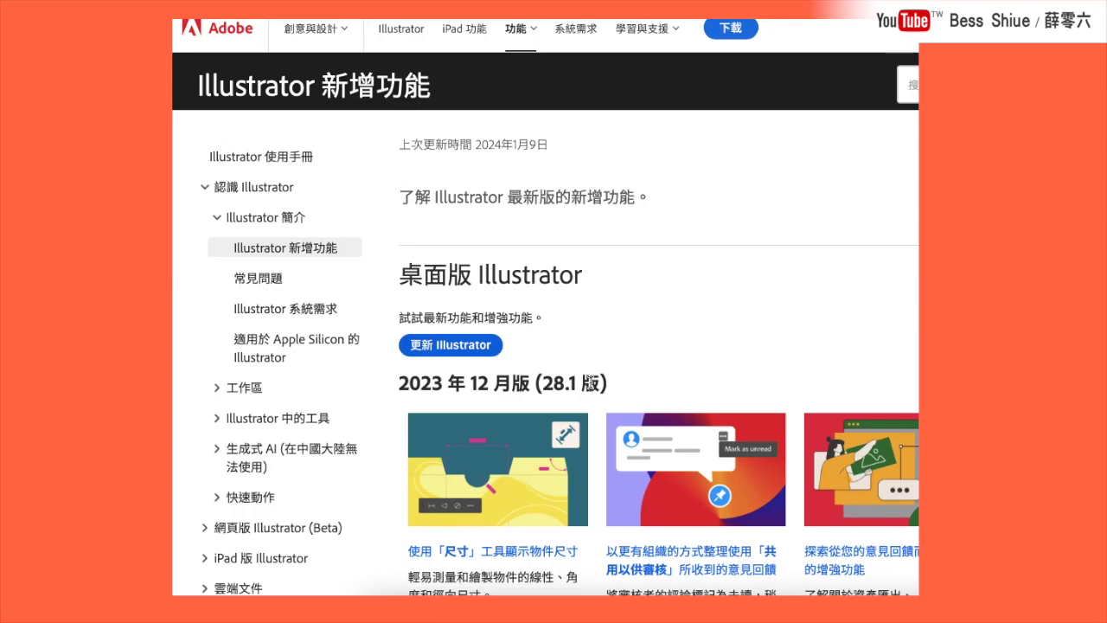
Open the What's New feature summary for the Dimension tool card
{"action": "left_click_drag", "start_coordinate": [608, 383], "coordinate": [527, 391]}
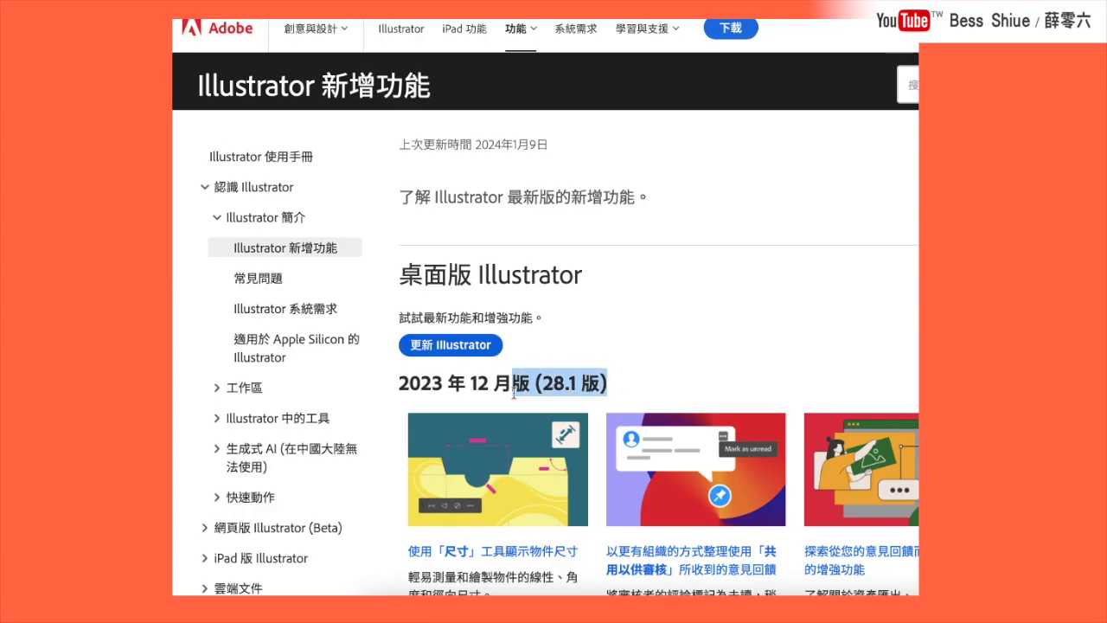
{"action": "left_click", "coordinate": [639, 374]}
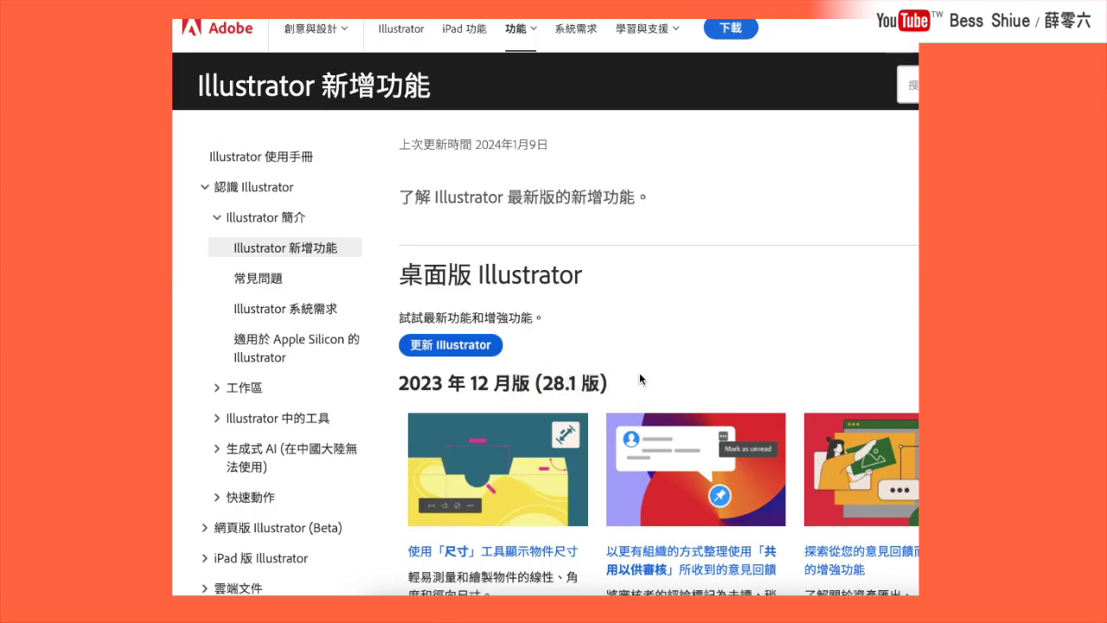
{"action": "scroll", "coordinate": [639, 374], "scroll_direction": "down", "scroll_amount": 2}
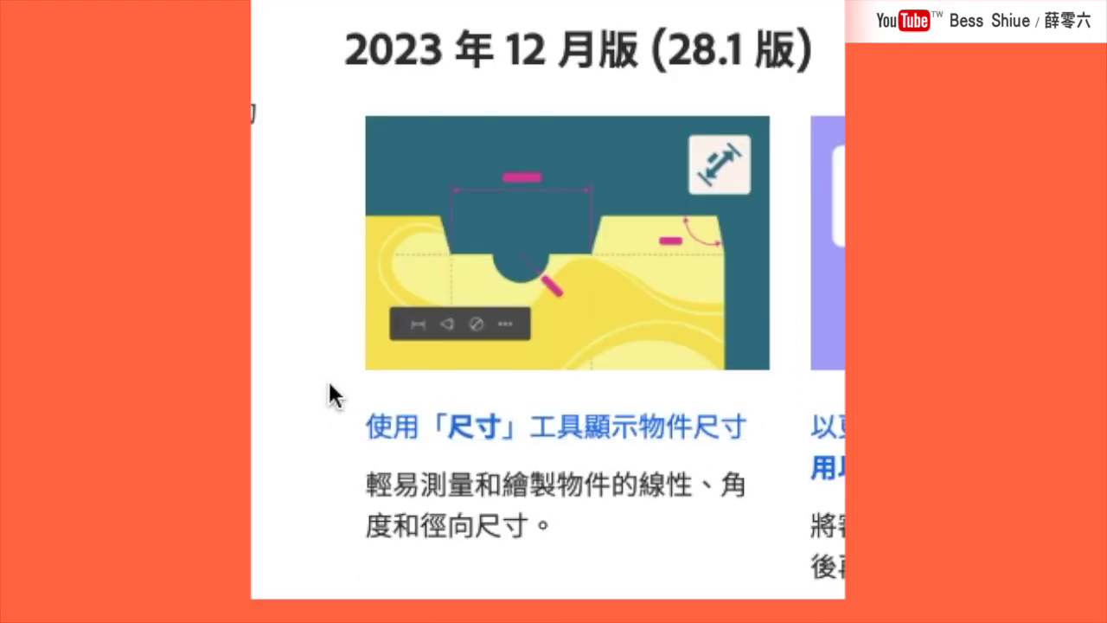
{"action": "left_click_drag", "start_coordinate": [589, 440], "coordinate": [495, 439]}
{"action": "left_click_drag", "start_coordinate": [561, 425], "coordinate": [363, 439]}
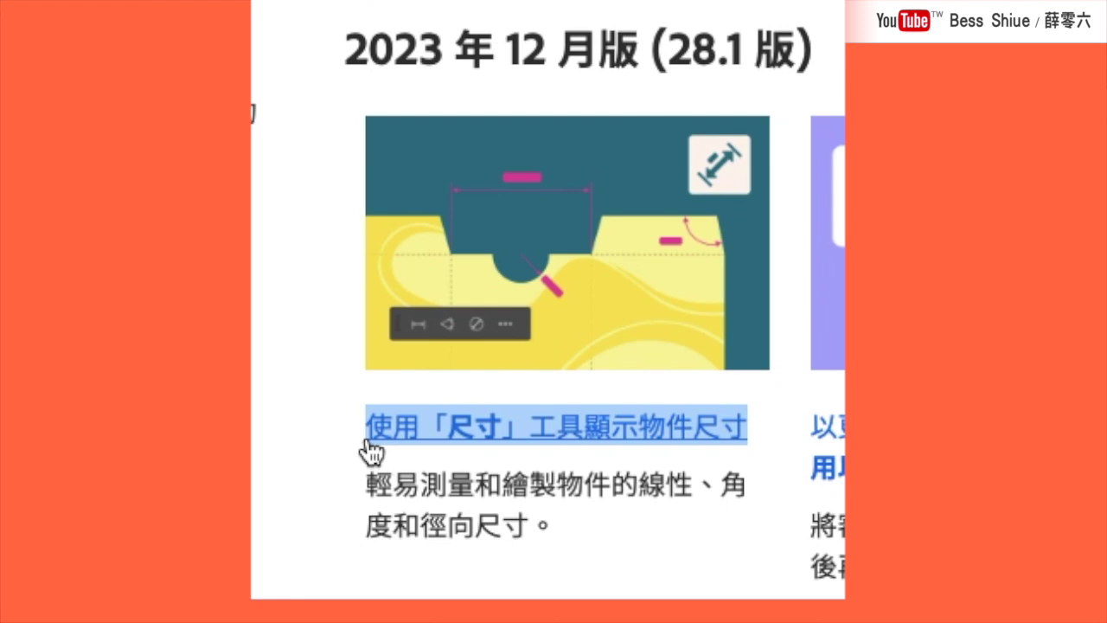
{"action": "left_click", "coordinate": [367, 441]}
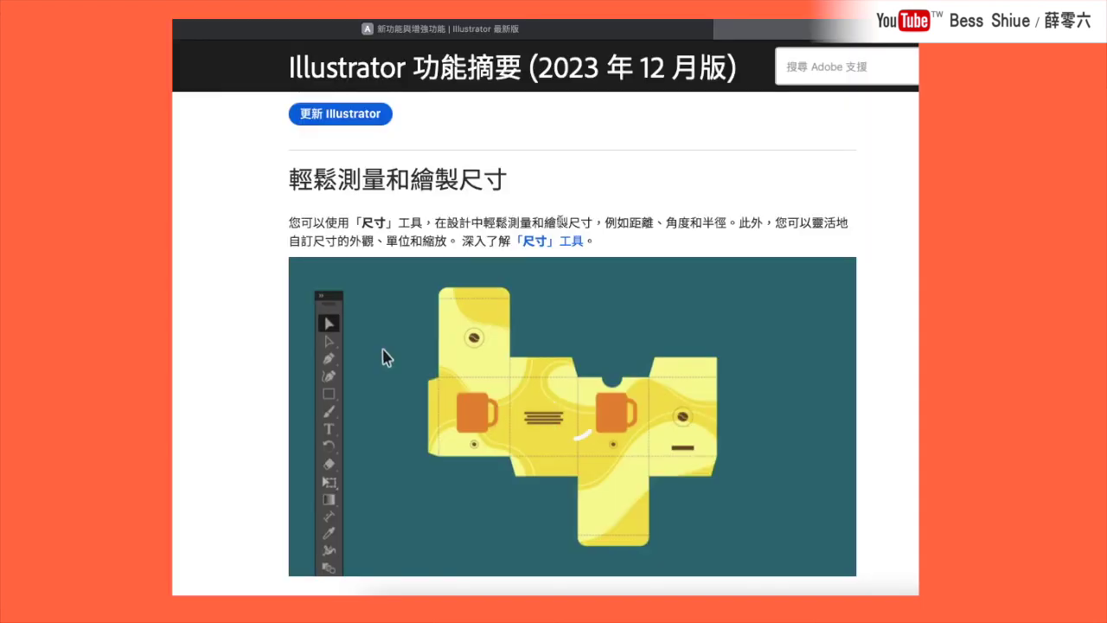
Play the dimensions demo video in the feature summary
{"action": "left_click_drag", "start_coordinate": [630, 221], "coordinate": [694, 222]}
{"action": "left_click", "coordinate": [734, 232]}
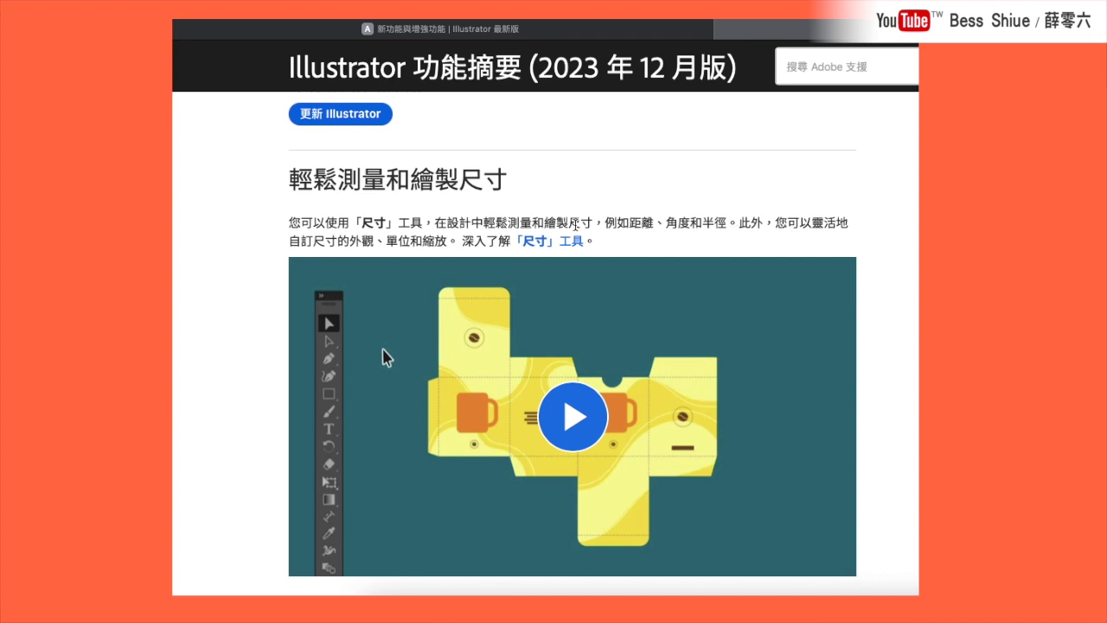
{"action": "scroll", "coordinate": [575, 228], "scroll_direction": "down", "scroll_amount": 1}
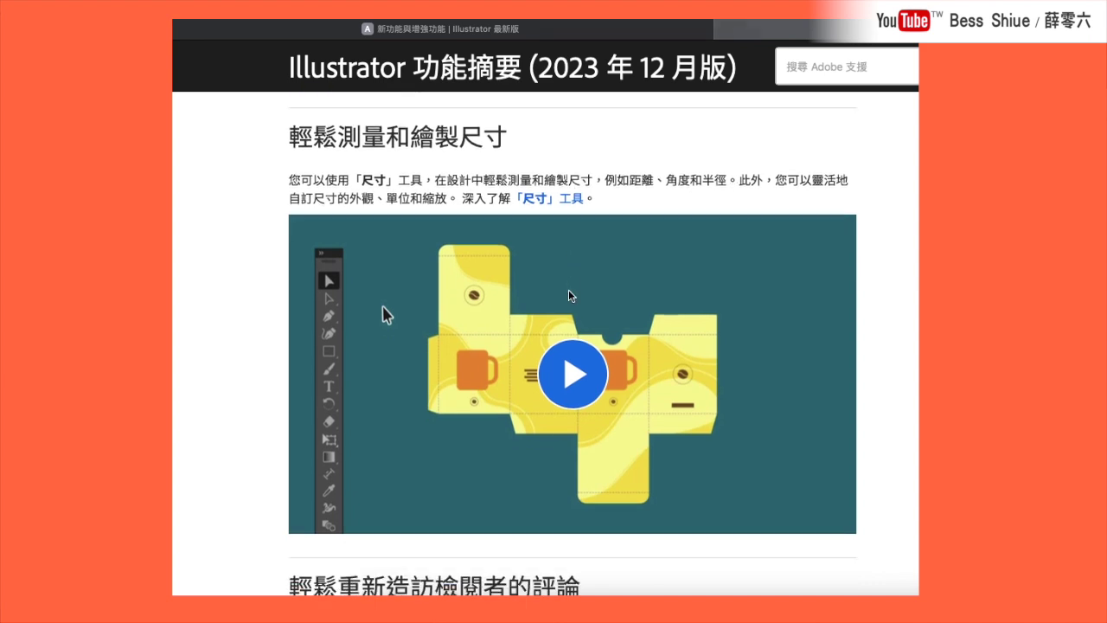
{"action": "left_click", "coordinate": [574, 375]}
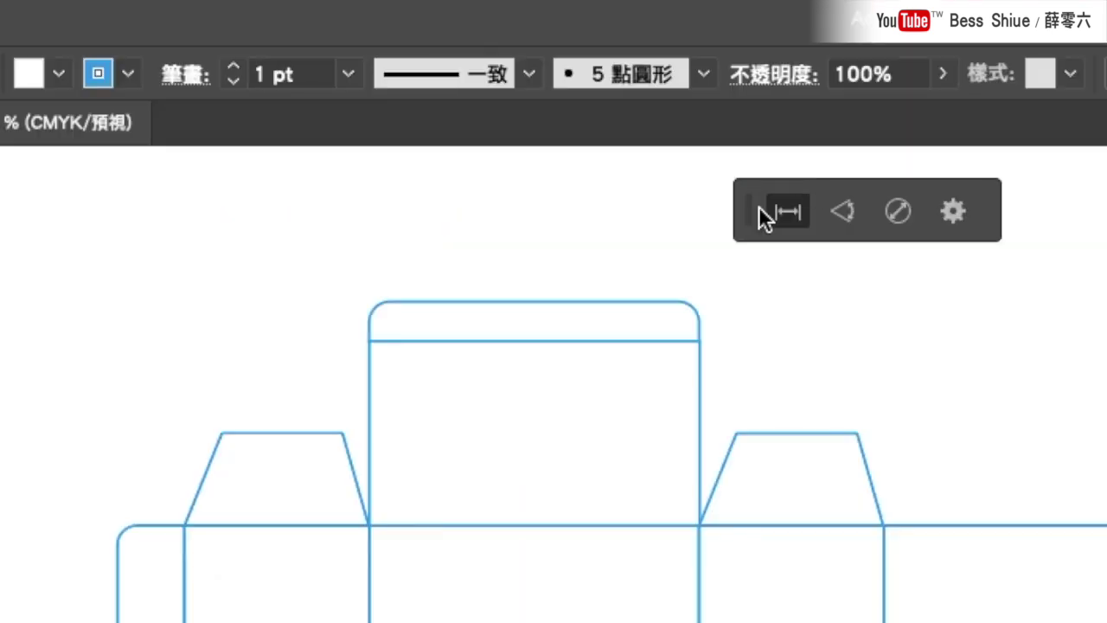
Move the Dimension tool's floating widget to the canvas's left side, clear of the dieline
{"action": "left_click_drag", "start_coordinate": [743, 208], "coordinate": [49, 232]}
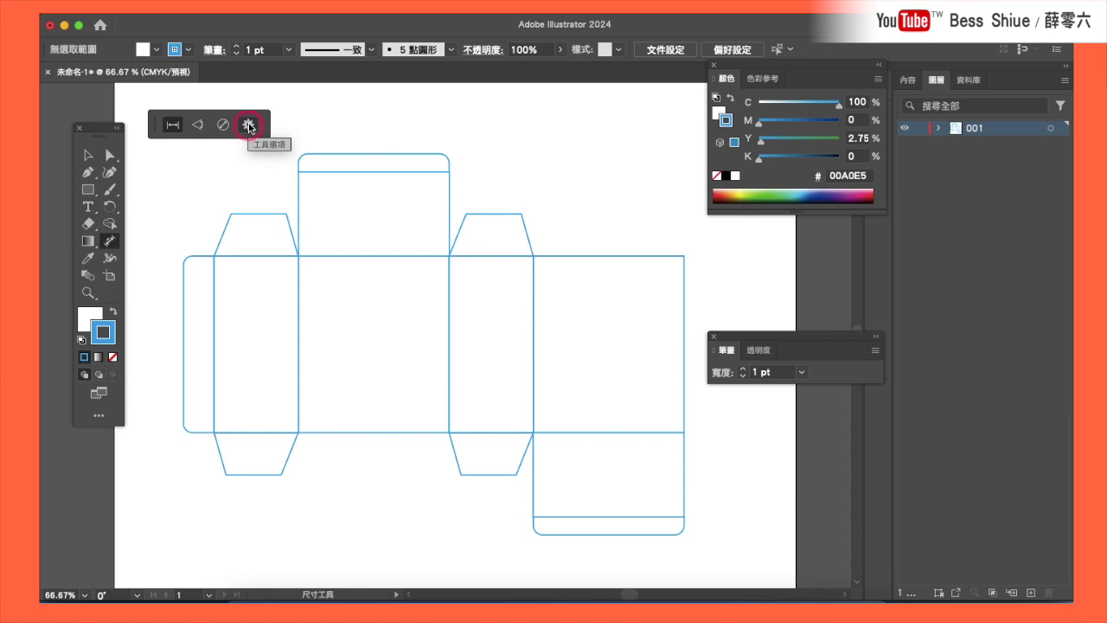
{"action": "left_click", "coordinate": [249, 125]}
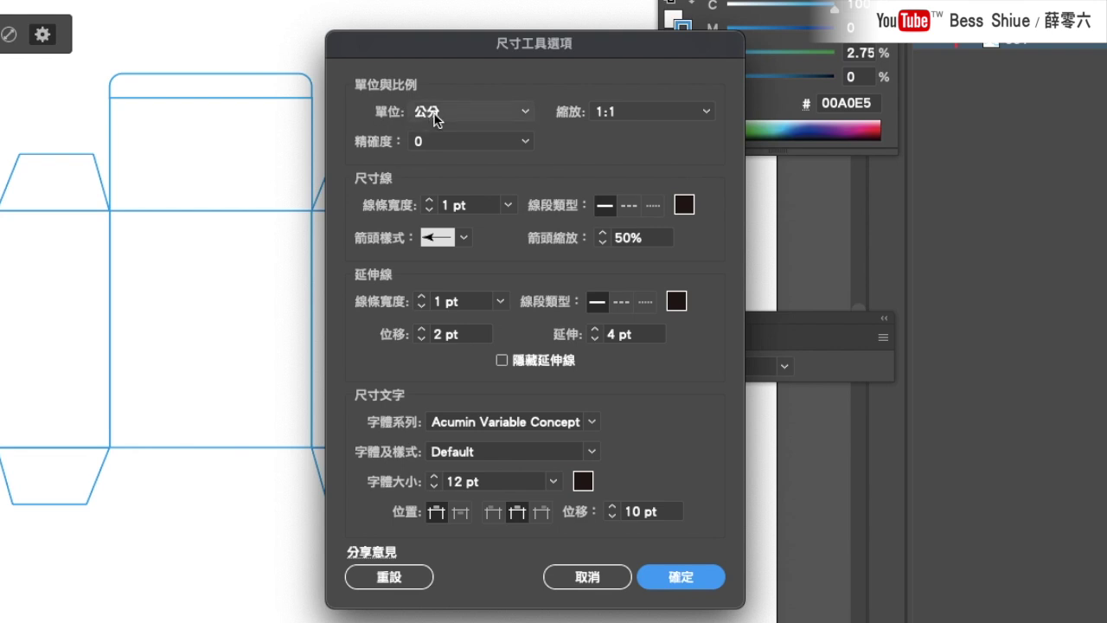
Set dimension options to 公分 units, 1:1 scale and 0 precision, and confirm
{"action": "left_click", "coordinate": [435, 119]}
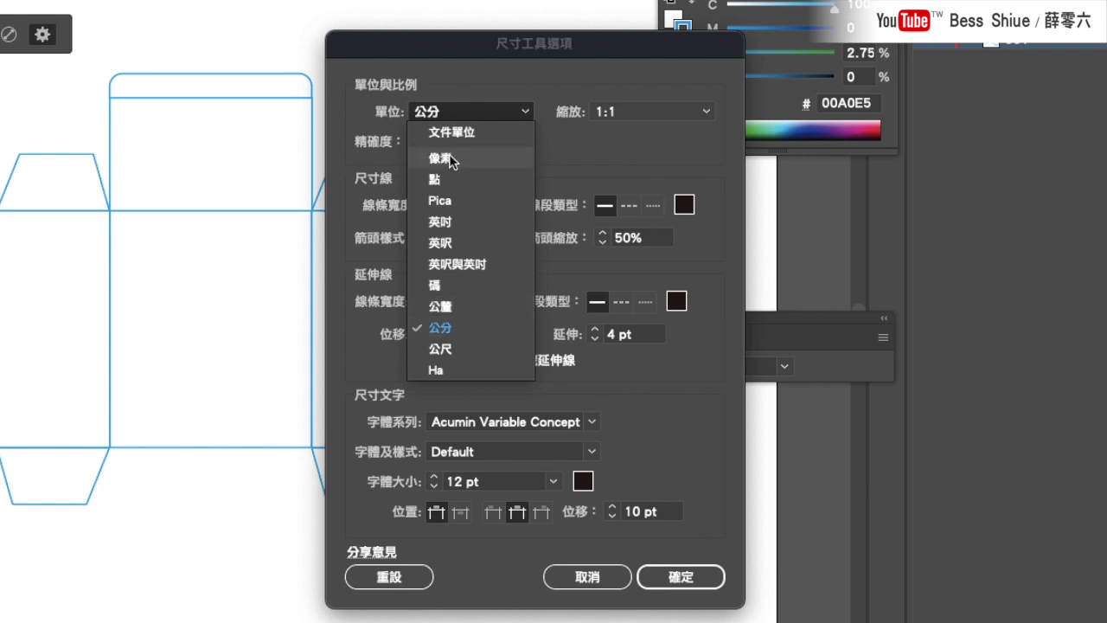
{"action": "left_click", "coordinate": [459, 322]}
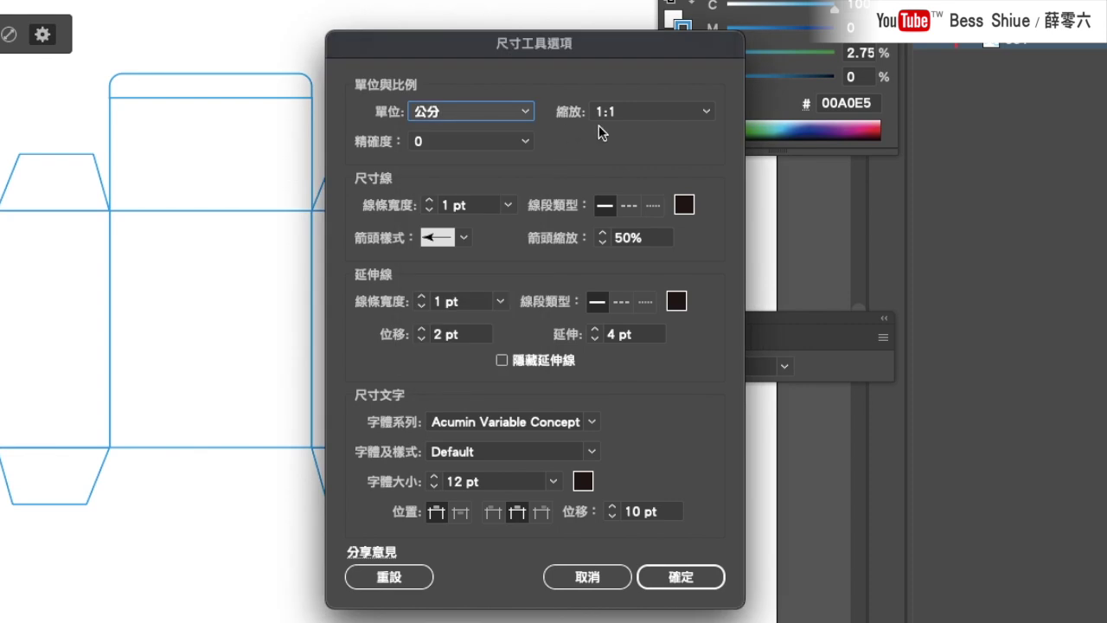
{"action": "left_click", "coordinate": [634, 113]}
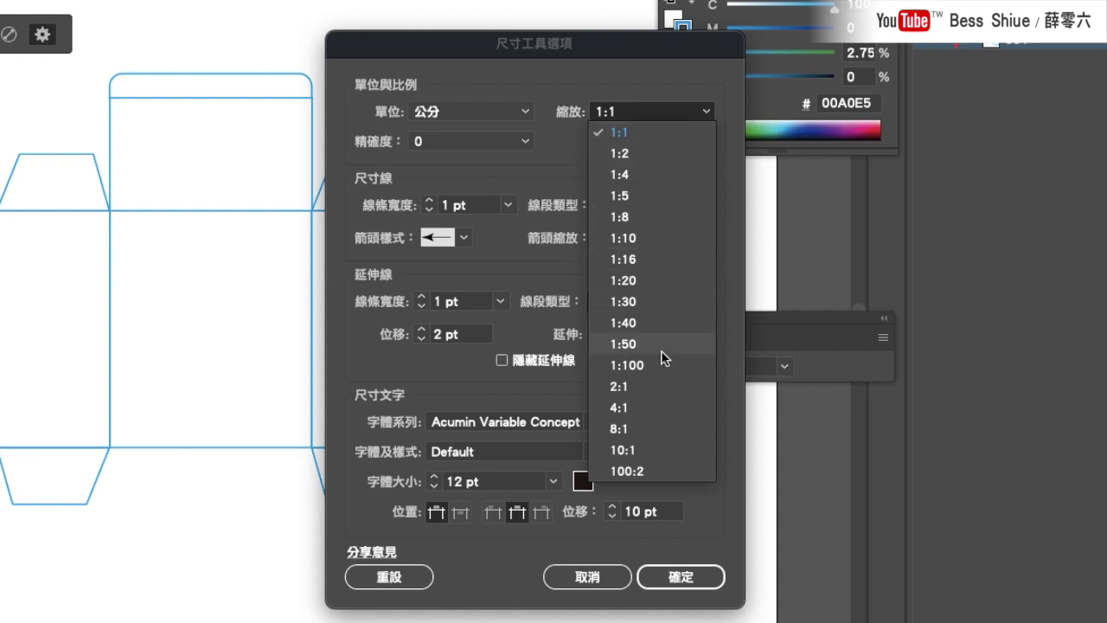
{"action": "left_click", "coordinate": [633, 137]}
{"action": "left_click", "coordinate": [510, 142]}
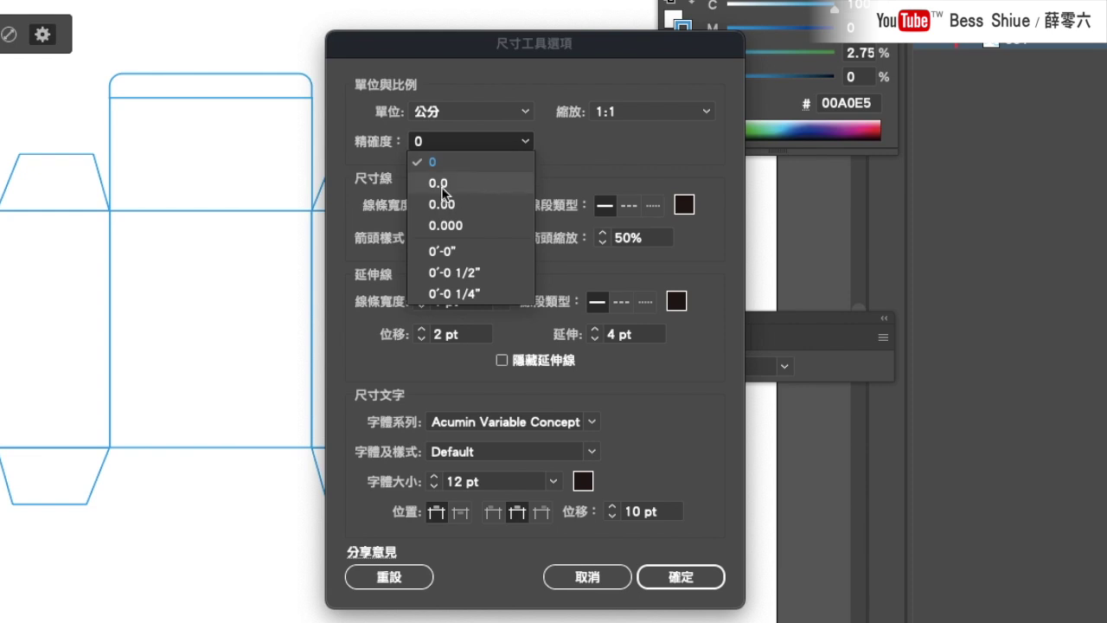
{"action": "key", "text": "Escape"}
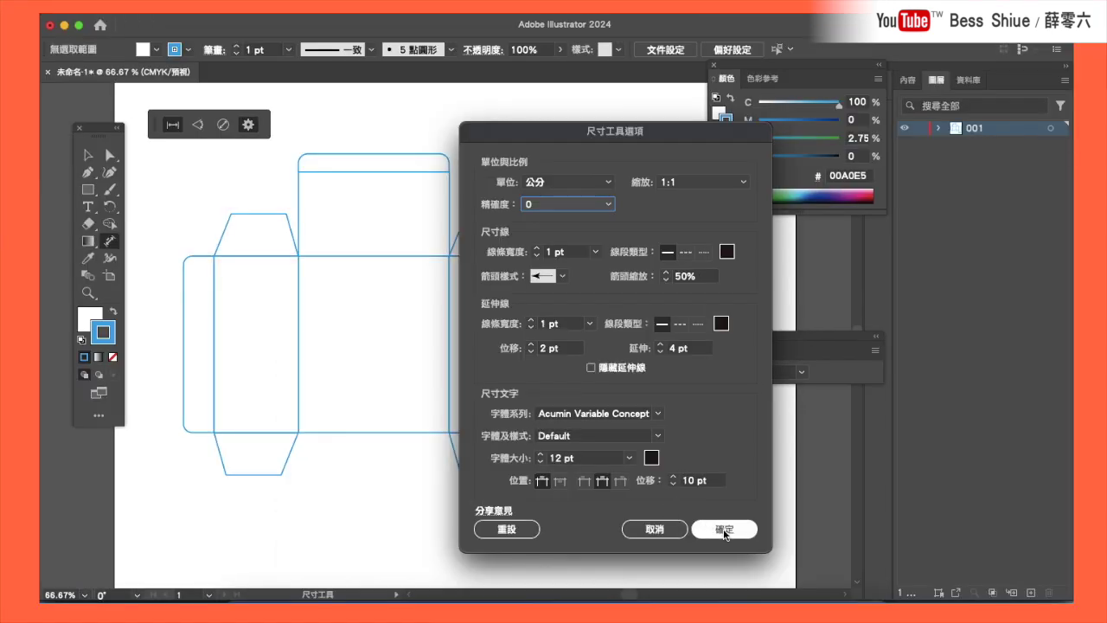
{"action": "left_click", "coordinate": [724, 530]}
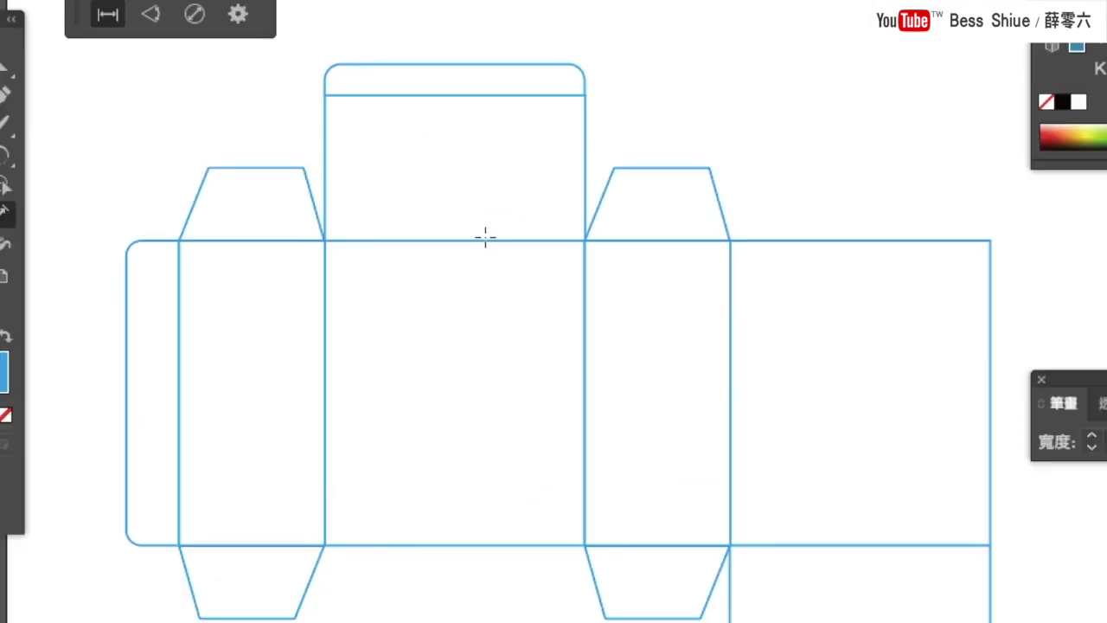
Add a 6 cm dimension across the center panel's top edge, above the tuck flap
{"action": "left_click", "coordinate": [482, 239]}
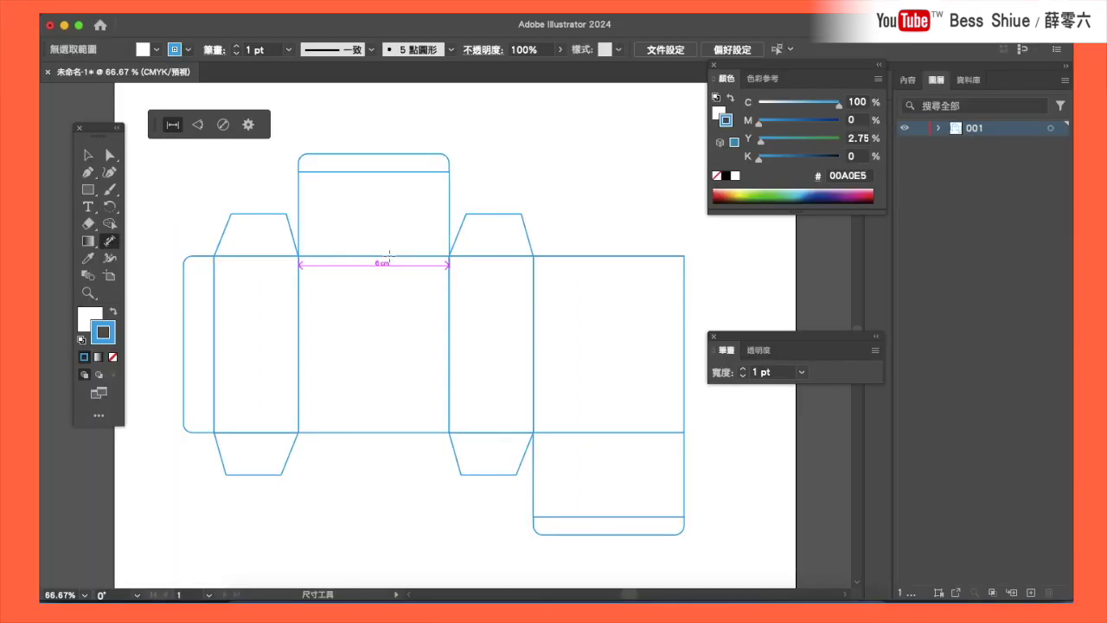
{"action": "left_click_drag", "start_coordinate": [389, 254], "coordinate": [385, 134]}
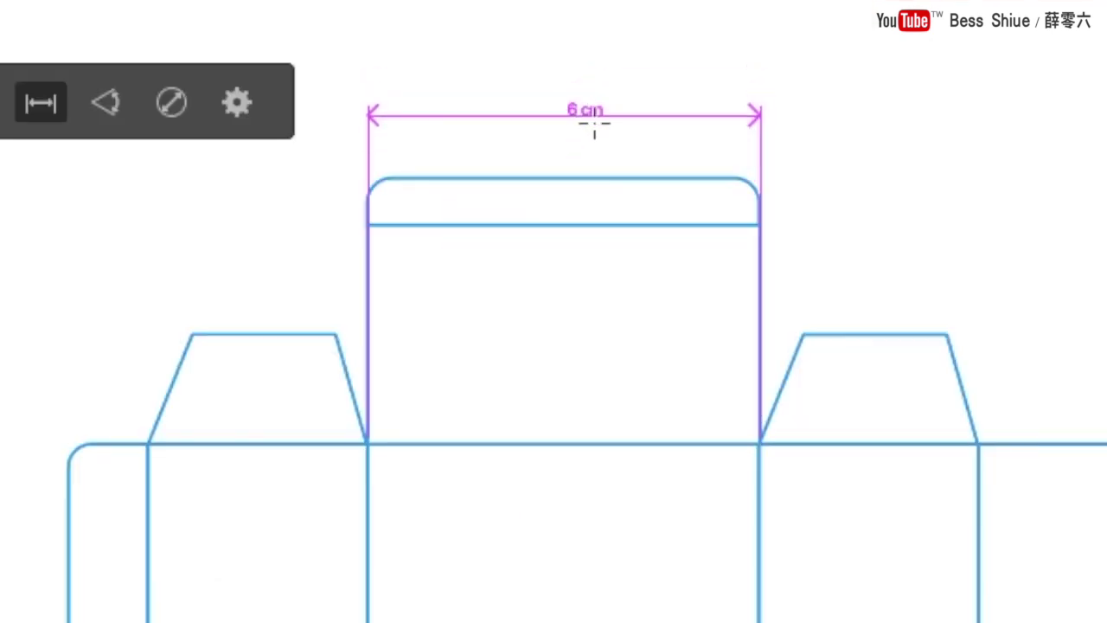
{"action": "mouse_move", "coordinate": [594, 128]}
{"action": "left_mouse_down"}
{"action": "mouse_move", "coordinate": [603, 202]}
{"action": "mouse_move", "coordinate": [596, 92]}
{"action": "mouse_move", "coordinate": [594, 139]}
{"action": "left_mouse_up"}
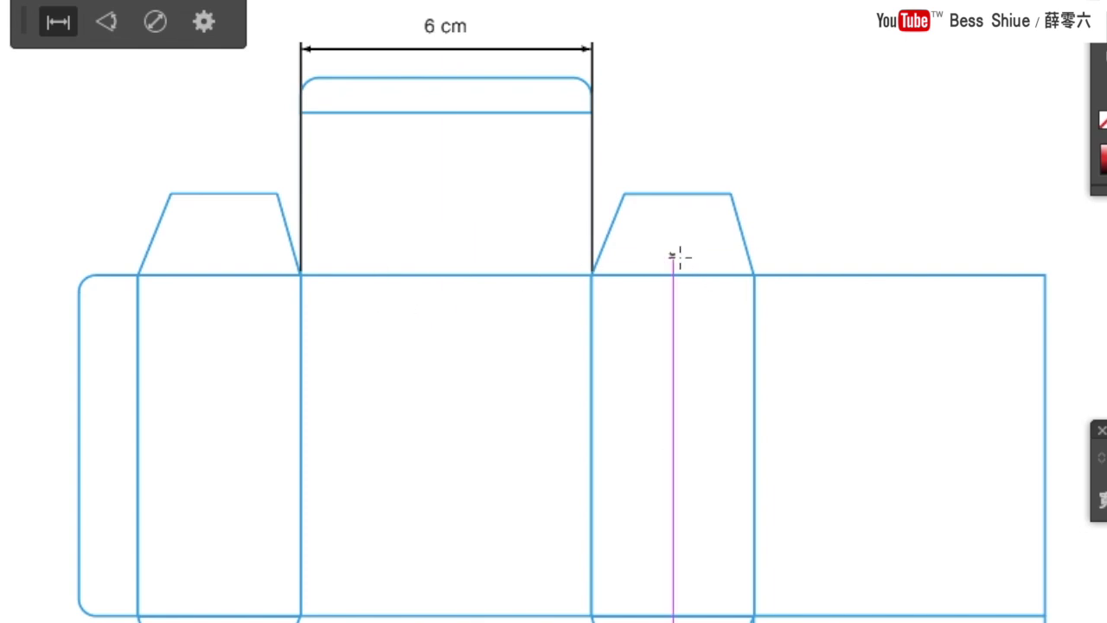
Add a 10 cm overall dimension above the 6 cm one, then select the 6 cm dimension
{"action": "left_click", "coordinate": [299, 275]}
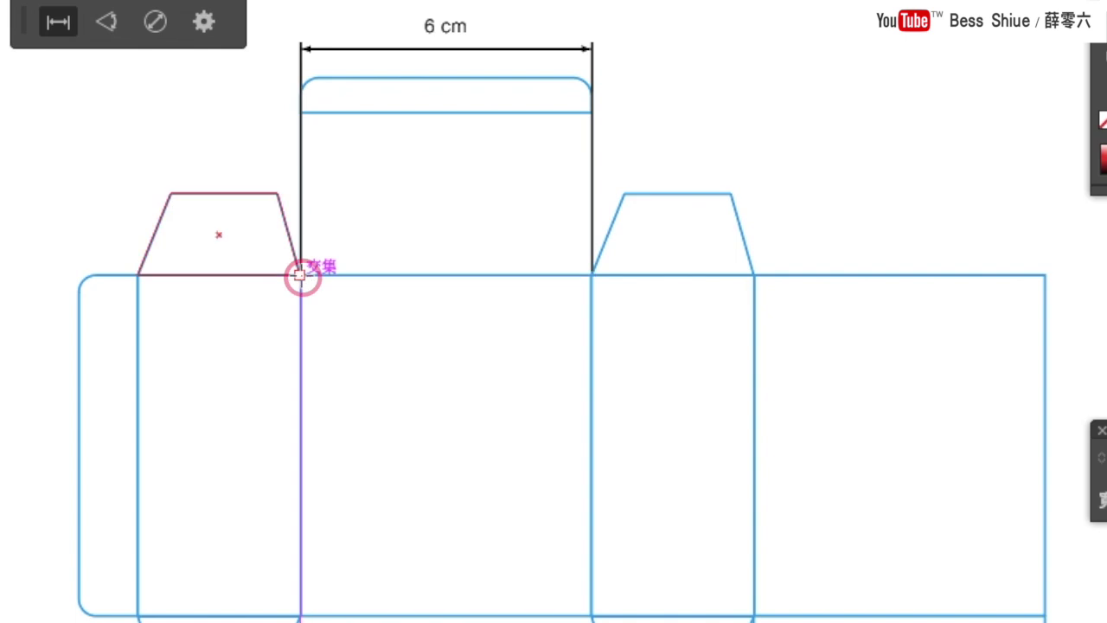
{"action": "left_click", "coordinate": [299, 275]}
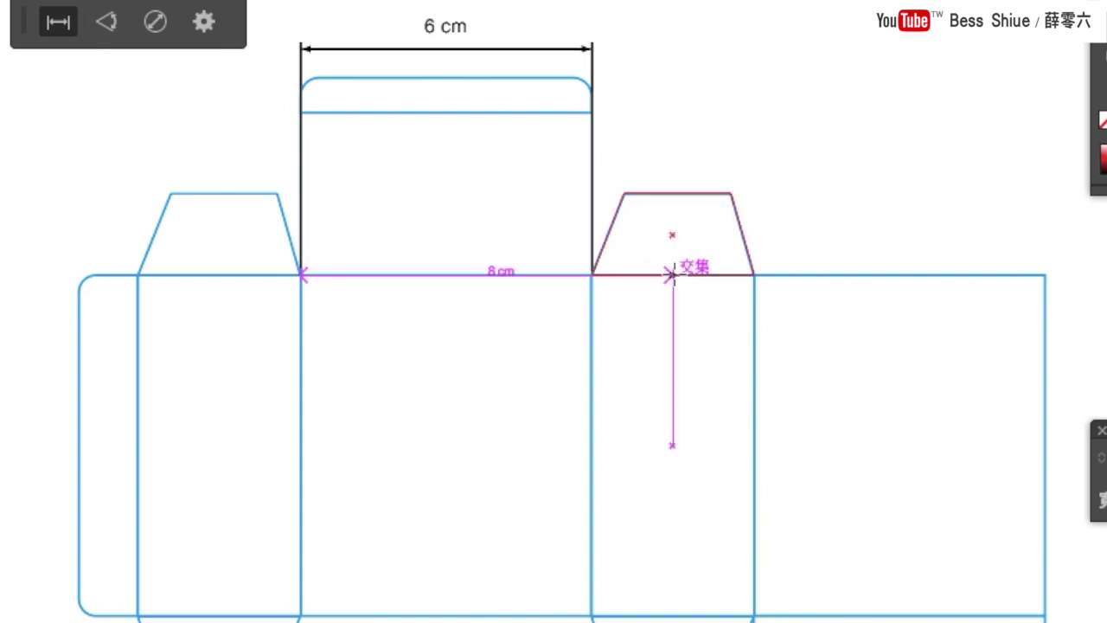
{"action": "left_click", "coordinate": [755, 275]}
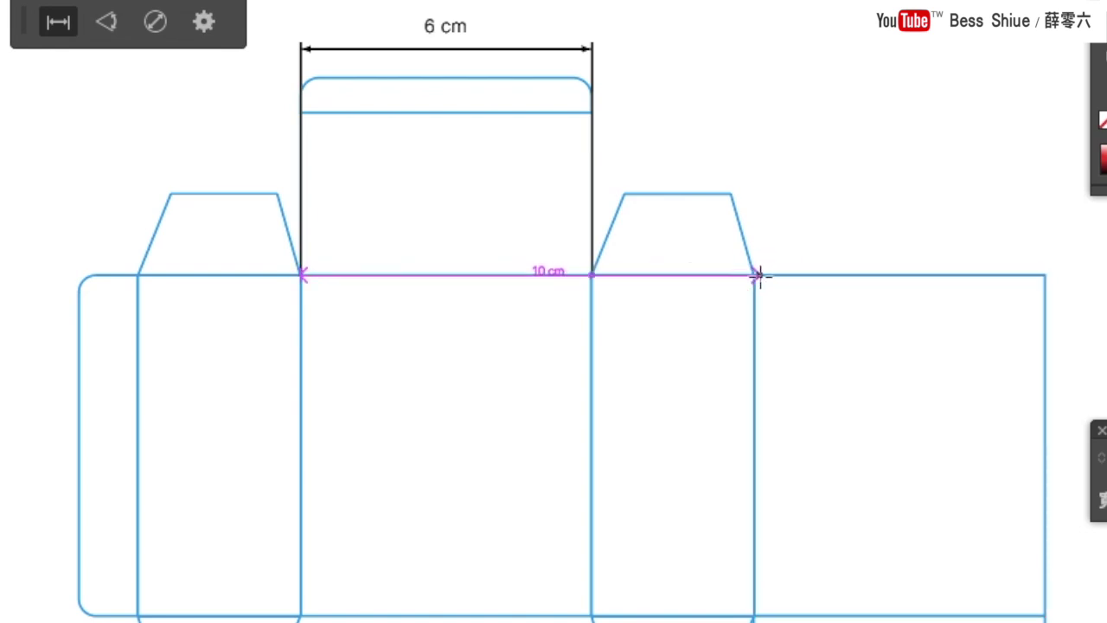
{"action": "left_click", "coordinate": [755, 275]}
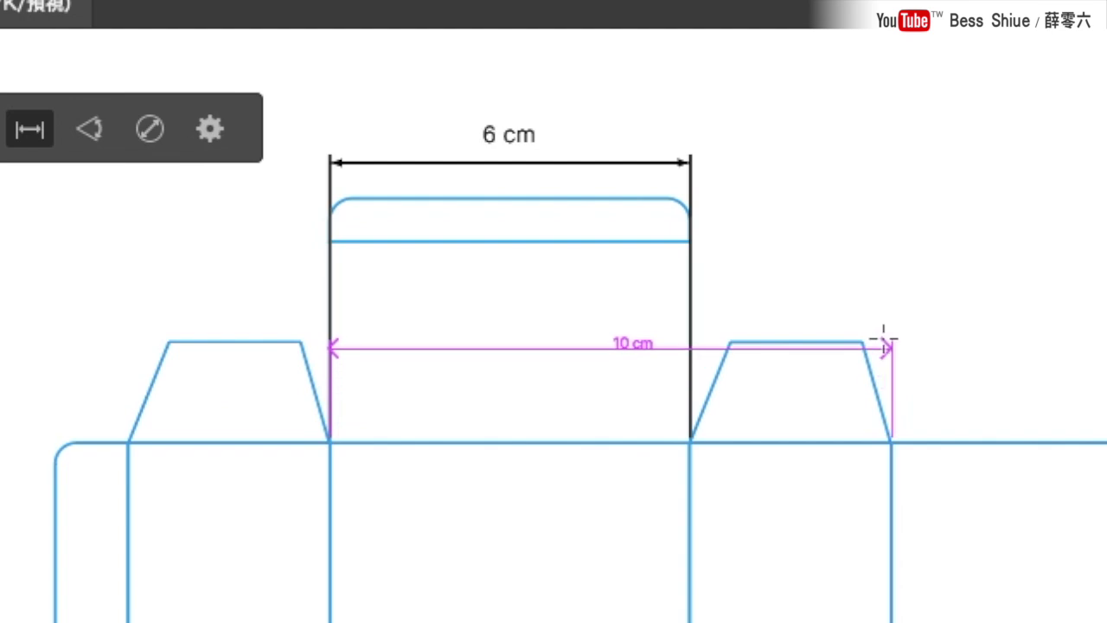
{"action": "left_click", "coordinate": [881, 393]}
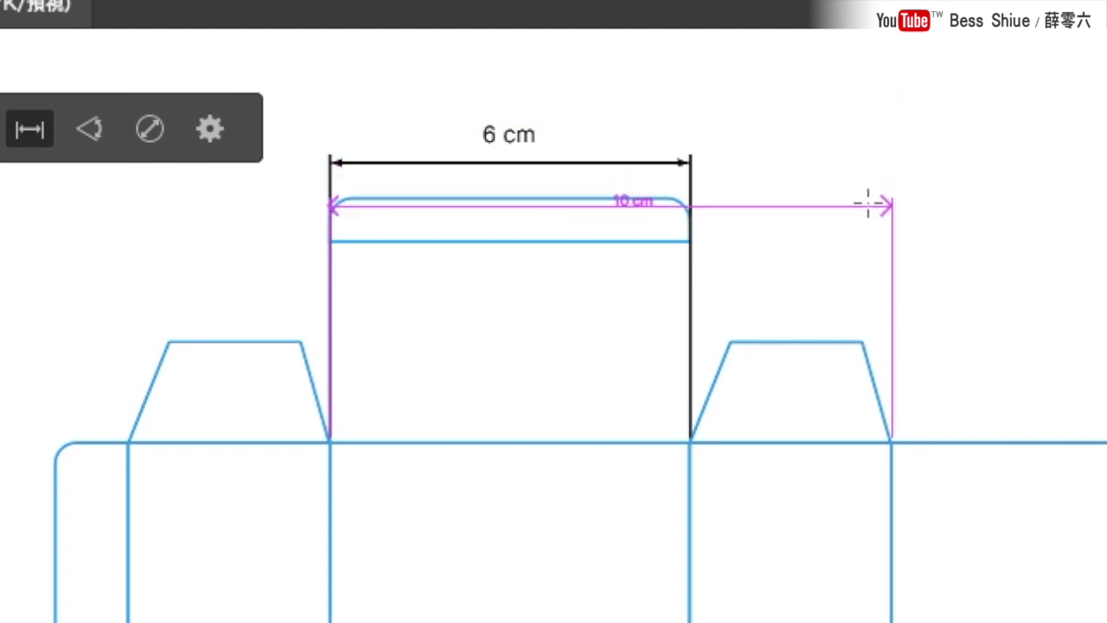
{"action": "left_click", "coordinate": [866, 89]}
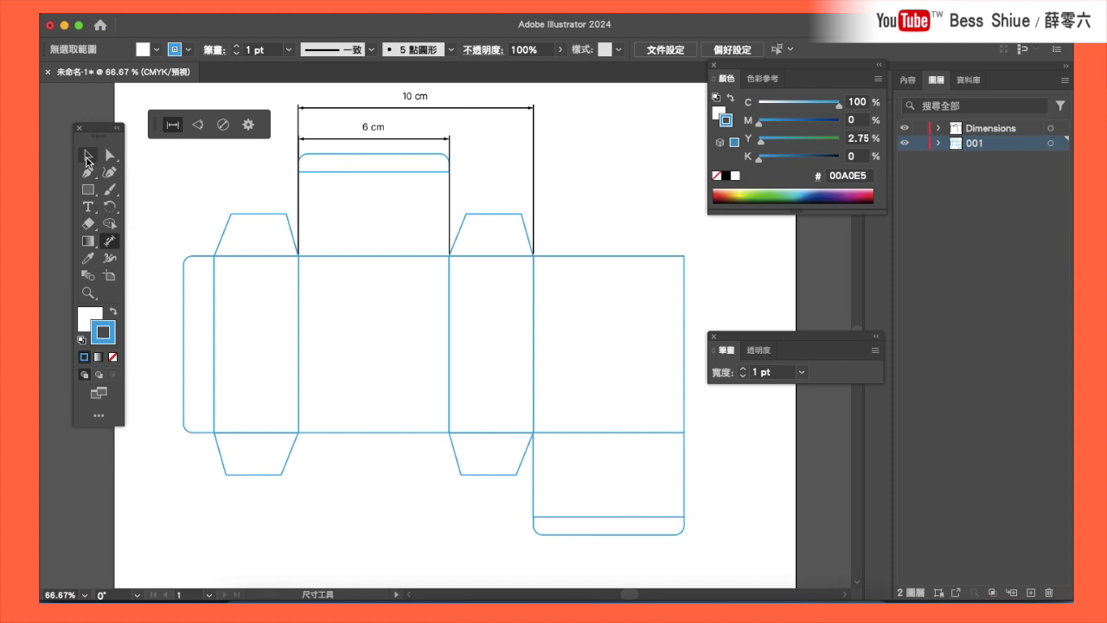
{"action": "left_click", "coordinate": [87, 157]}
{"action": "left_click", "coordinate": [367, 134]}
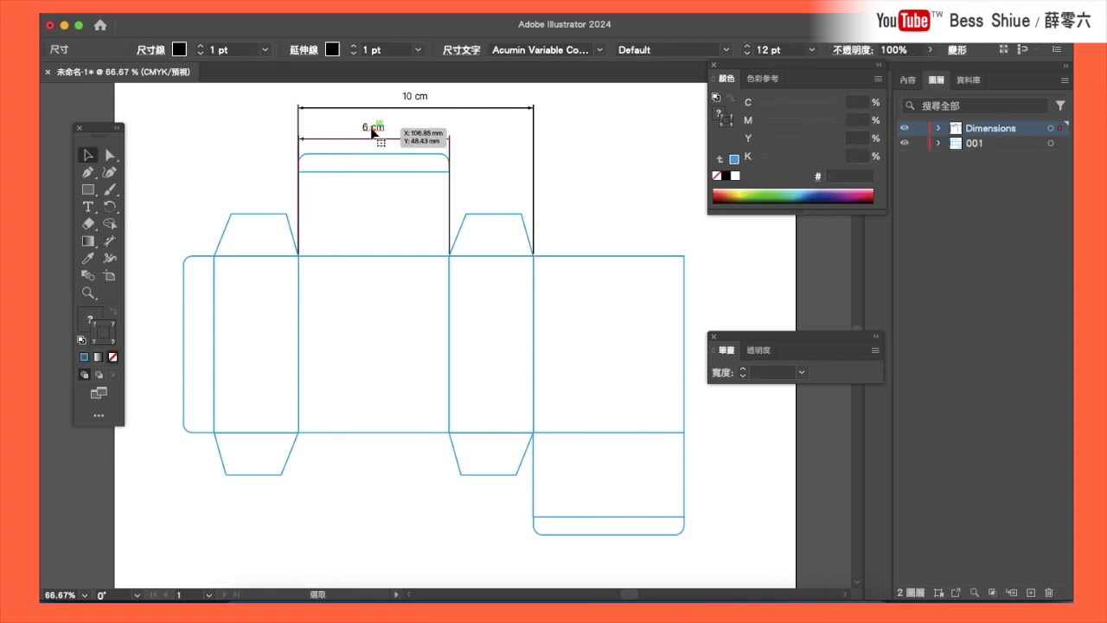
Change the Dimension tool's units to 公釐 (millimetres)
{"action": "left_click", "coordinate": [109, 240]}
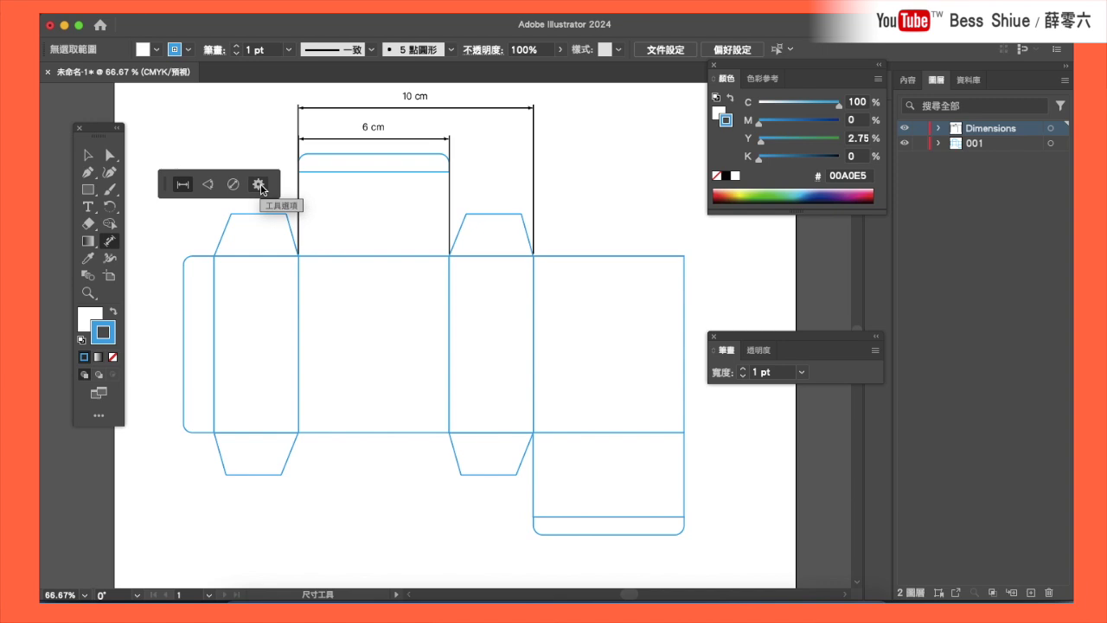
{"action": "left_click", "coordinate": [258, 184]}
{"action": "left_click", "coordinate": [575, 189]}
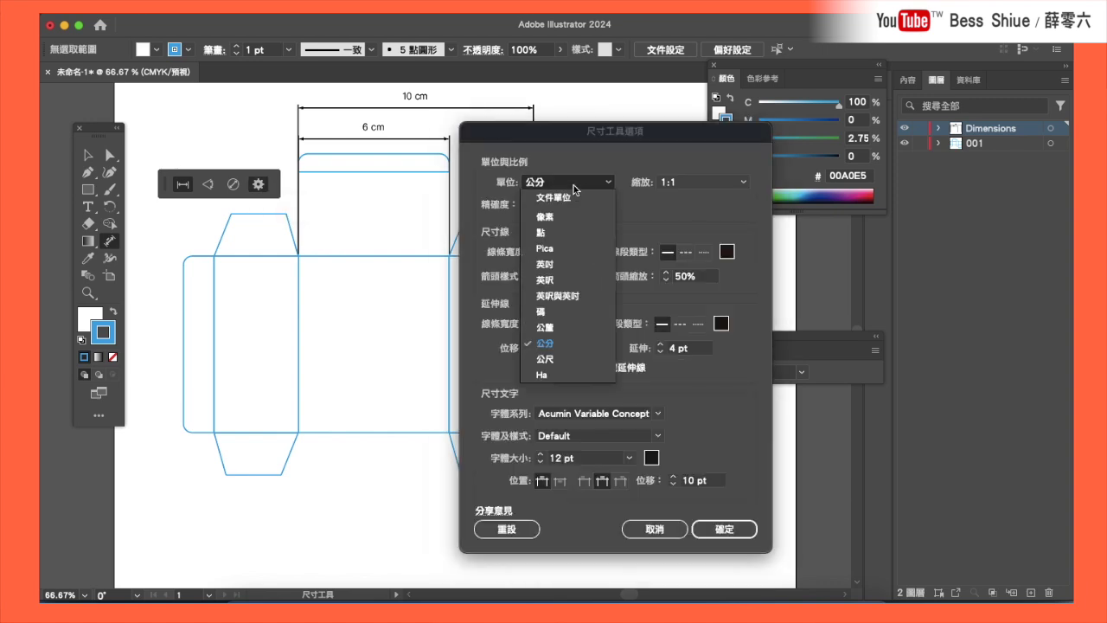
{"action": "left_click", "coordinate": [572, 328]}
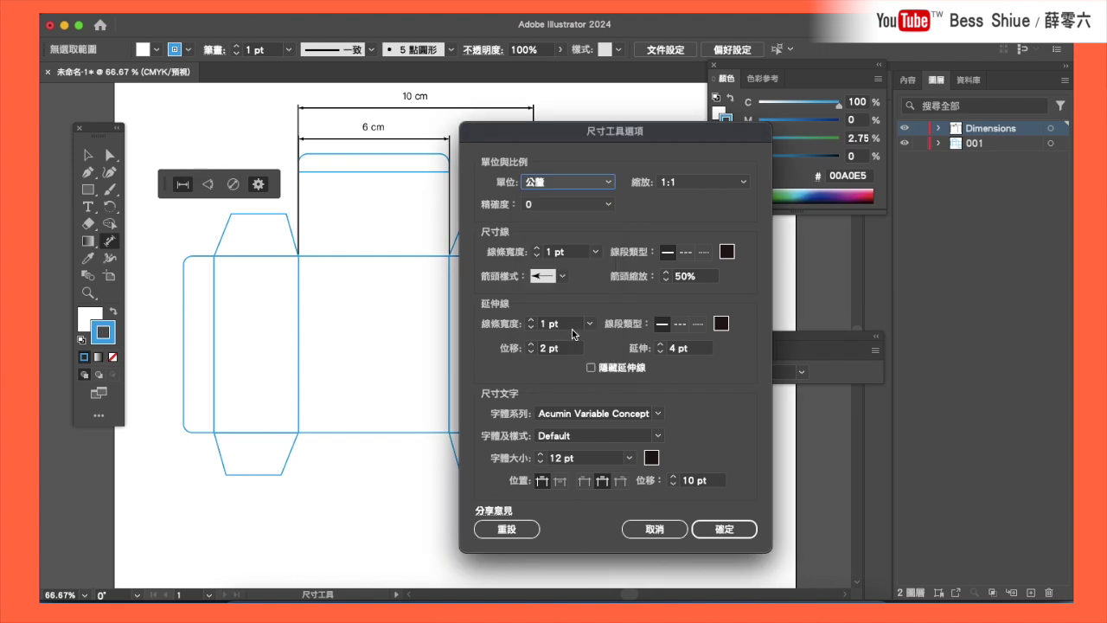
{"action": "left_click", "coordinate": [724, 529]}
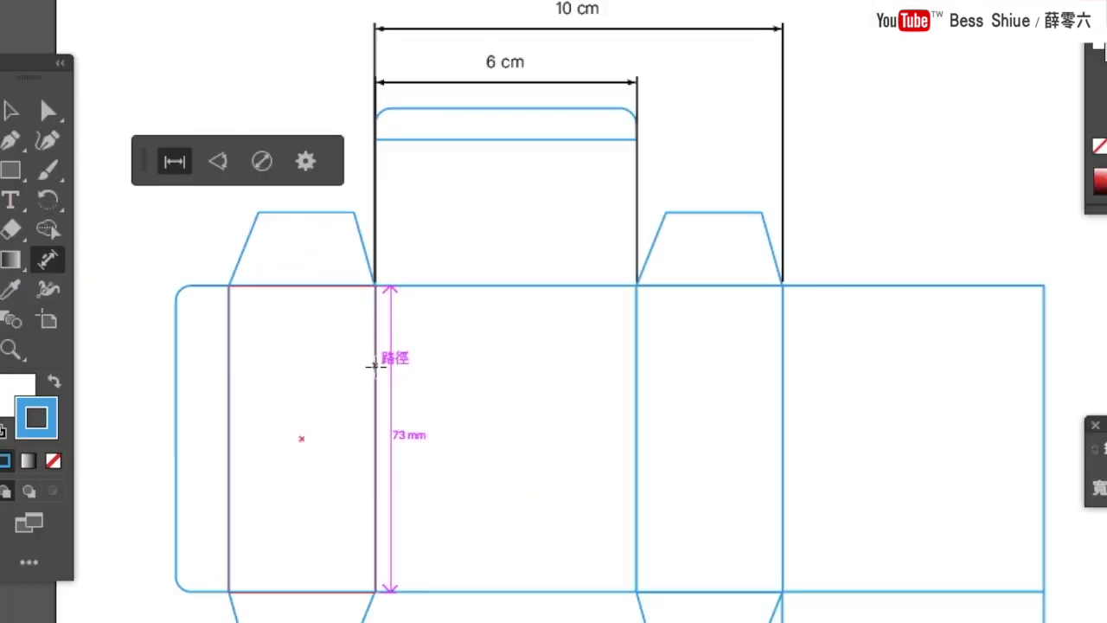
Add a vertical 73 mm dimension for the panel height, placed left of the box
{"action": "left_click", "coordinate": [374, 365]}
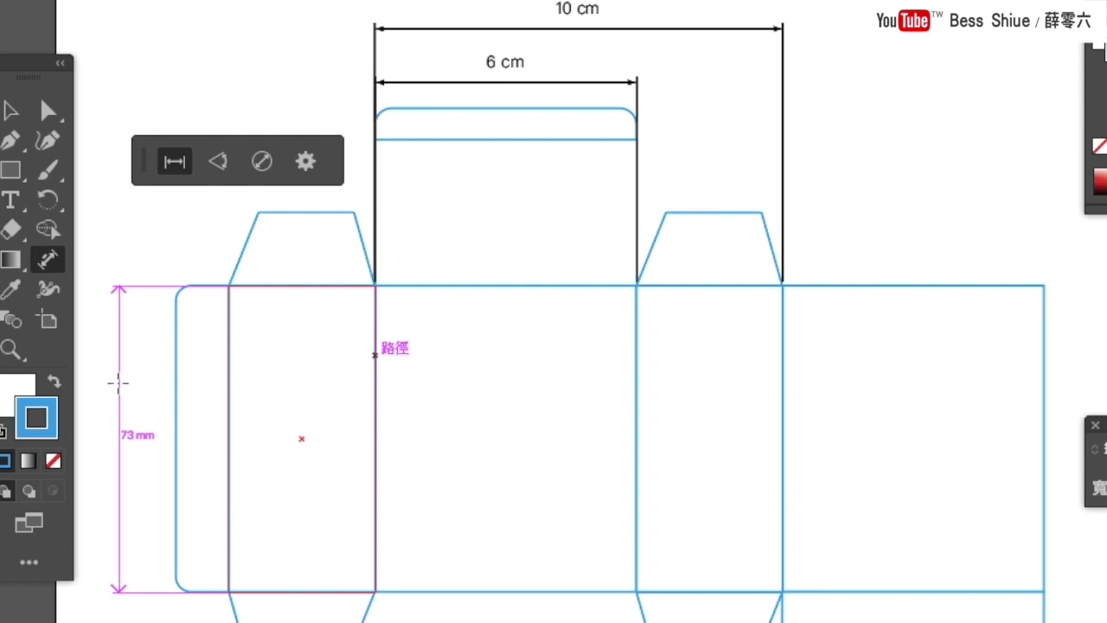
{"action": "left_click", "coordinate": [119, 381]}
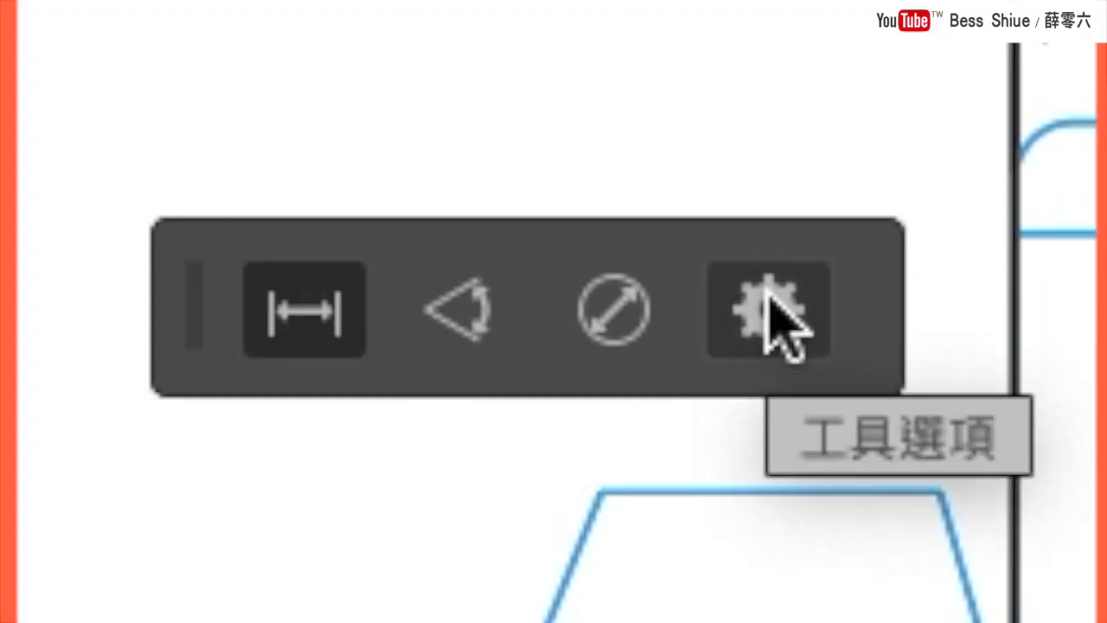
{"action": "left_click", "coordinate": [767, 303]}
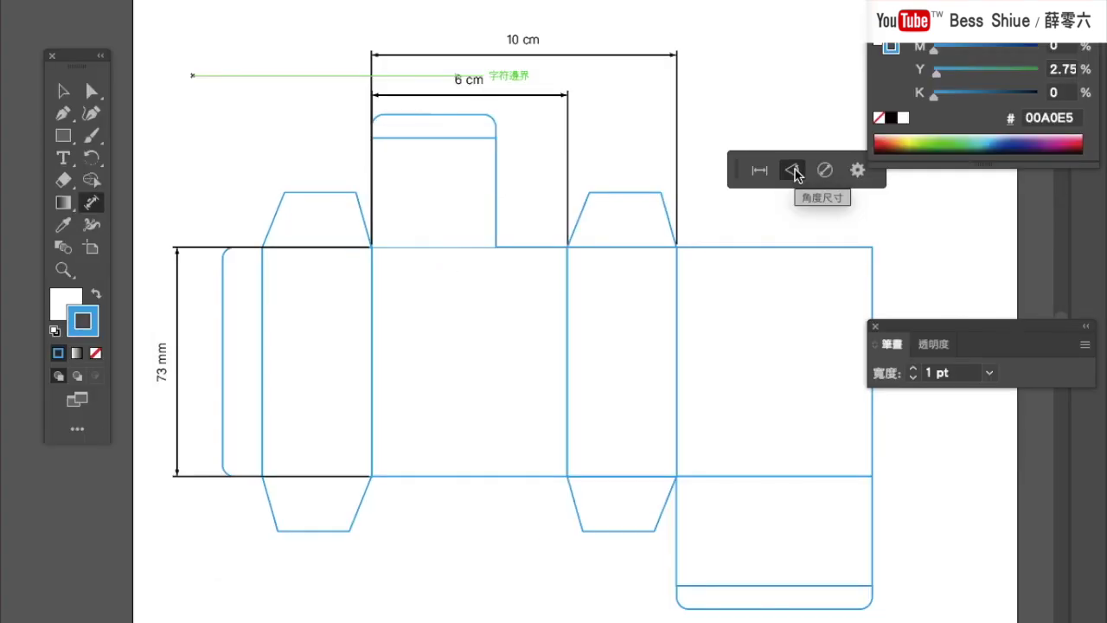
{"action": "left_click", "coordinate": [791, 170]}
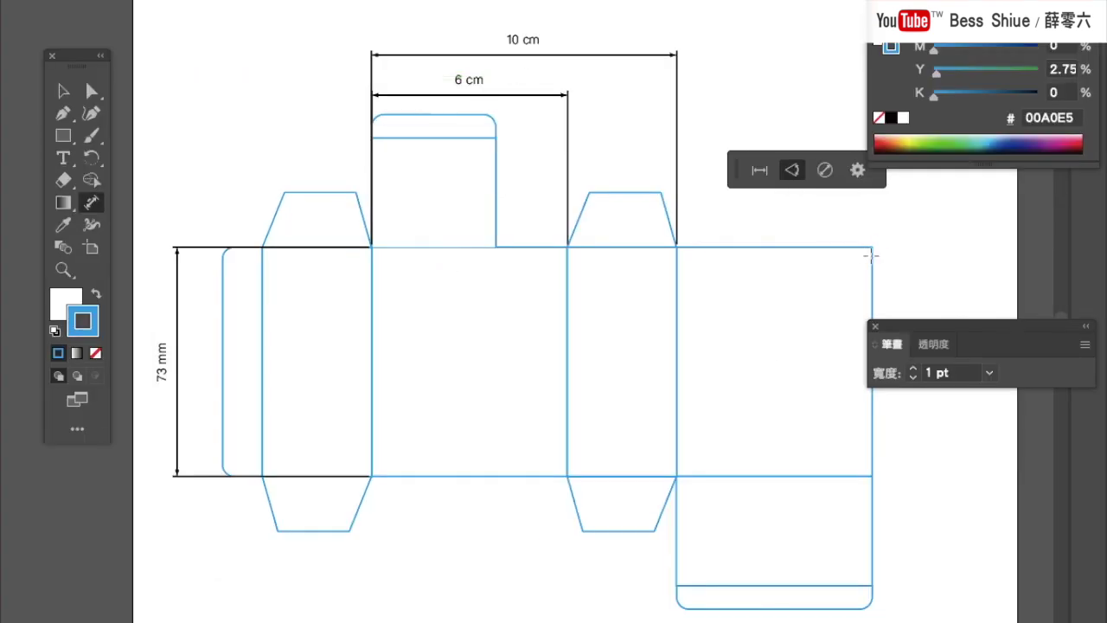
{"action": "left_click_drag", "start_coordinate": [872, 248], "coordinate": [837, 279]}
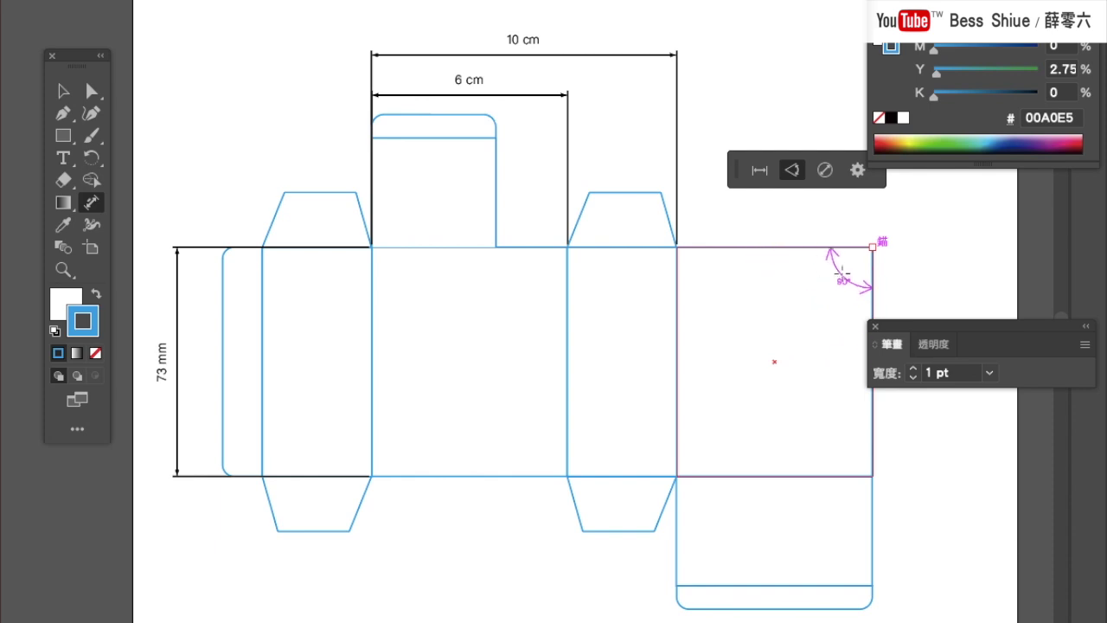
{"action": "left_click_drag", "start_coordinate": [837, 279], "coordinate": [832, 283]}
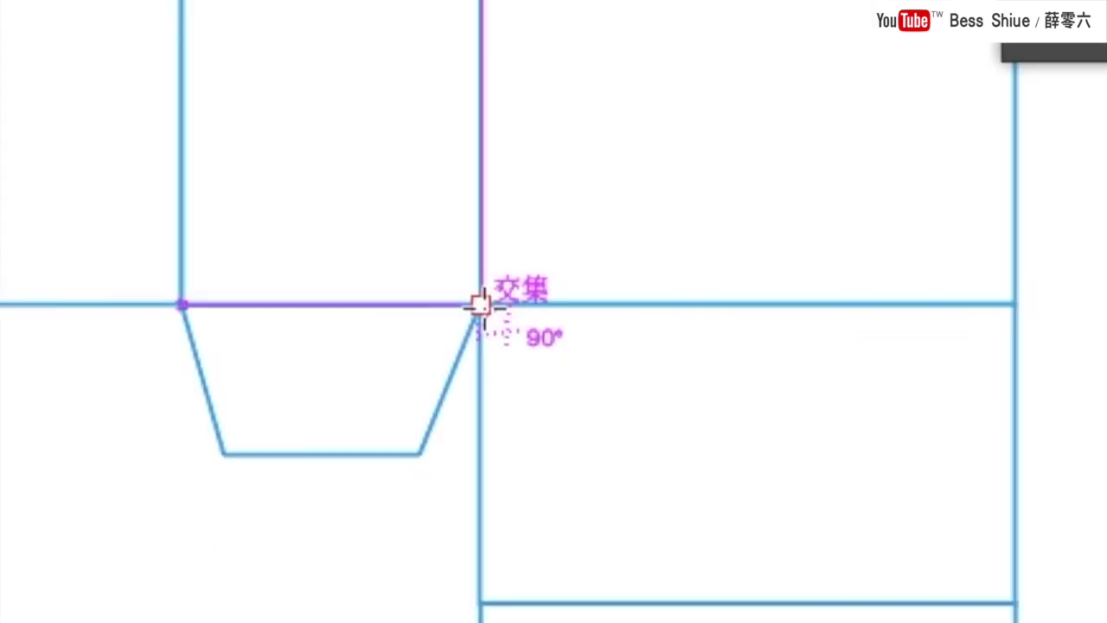
{"action": "left_click_drag", "start_coordinate": [677, 476], "coordinate": [704, 454]}
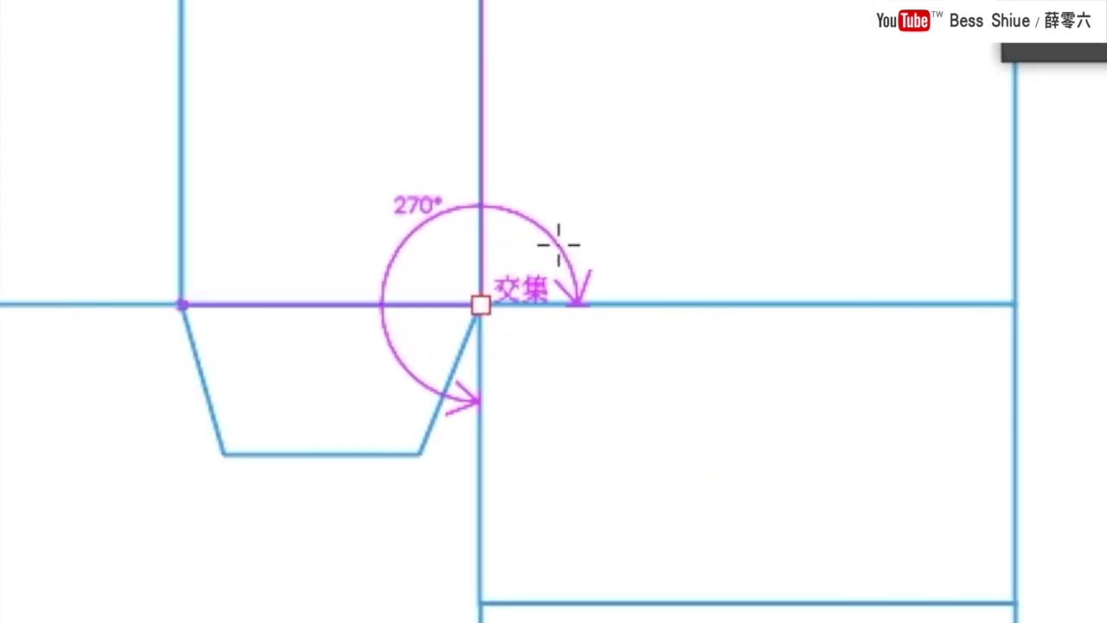
{"action": "mouse_move", "coordinate": [558, 245]}
{"action": "left_mouse_down"}
{"action": "mouse_move", "coordinate": [615, 204]}
{"action": "mouse_move", "coordinate": [649, 304]}
{"action": "left_mouse_up"}
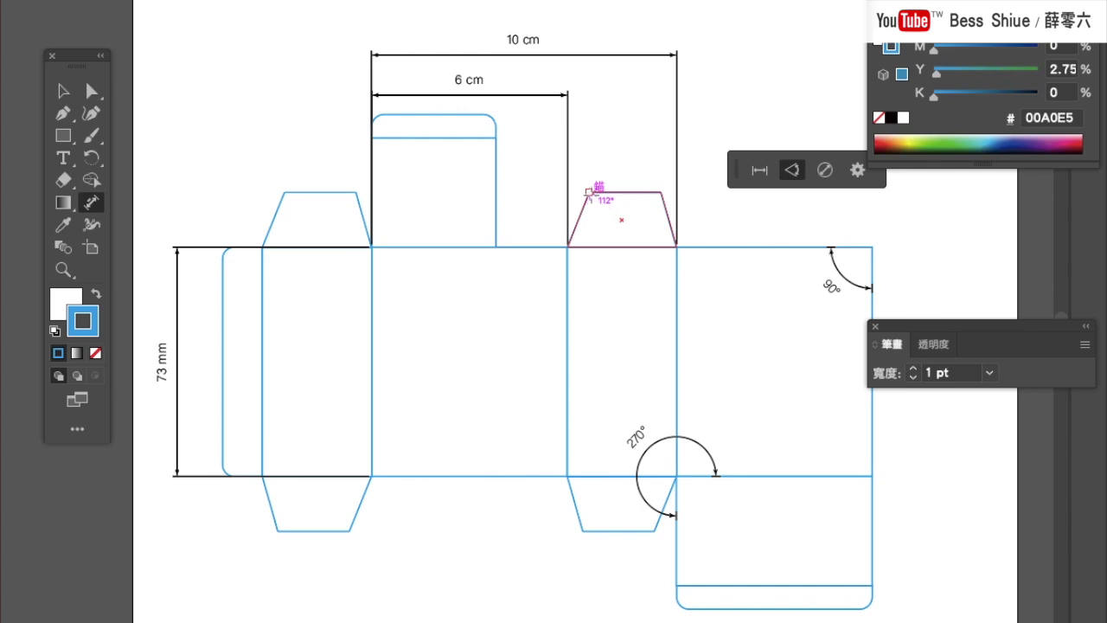
{"action": "mouse_move", "coordinate": [589, 192]}
{"action": "left_mouse_down"}
{"action": "mouse_move", "coordinate": [616, 221]}
{"action": "mouse_move", "coordinate": [605, 214]}
{"action": "left_mouse_up"}
{"action": "left_click", "coordinate": [760, 175]}
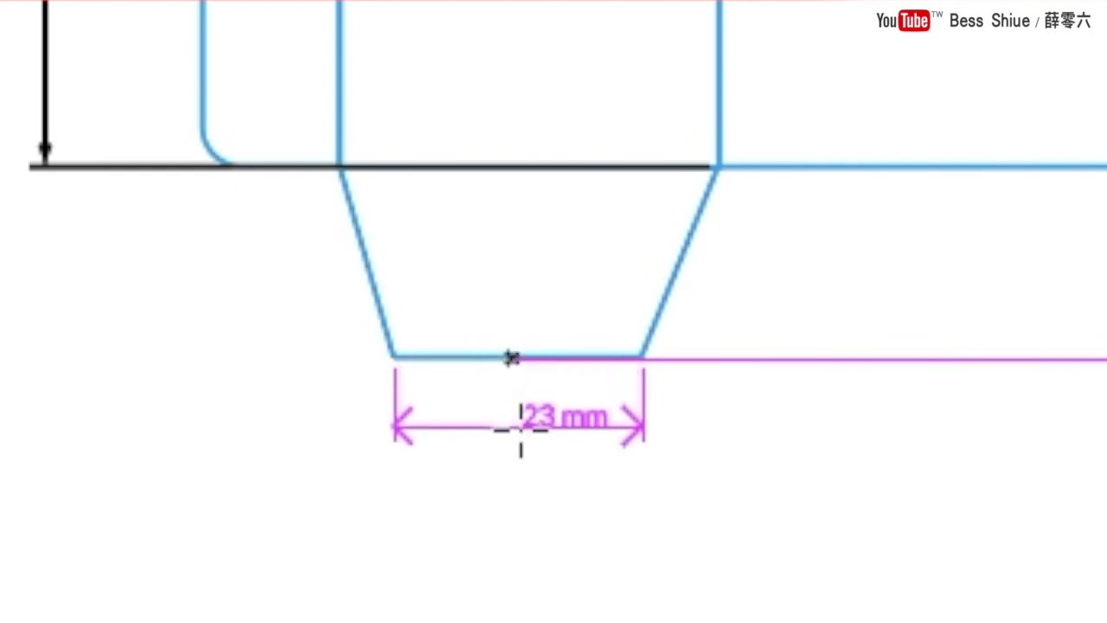
{"action": "left_click_drag", "start_coordinate": [514, 358], "coordinate": [519, 442]}
{"action": "left_click_drag", "start_coordinate": [693, 227], "coordinate": [882, 338]}
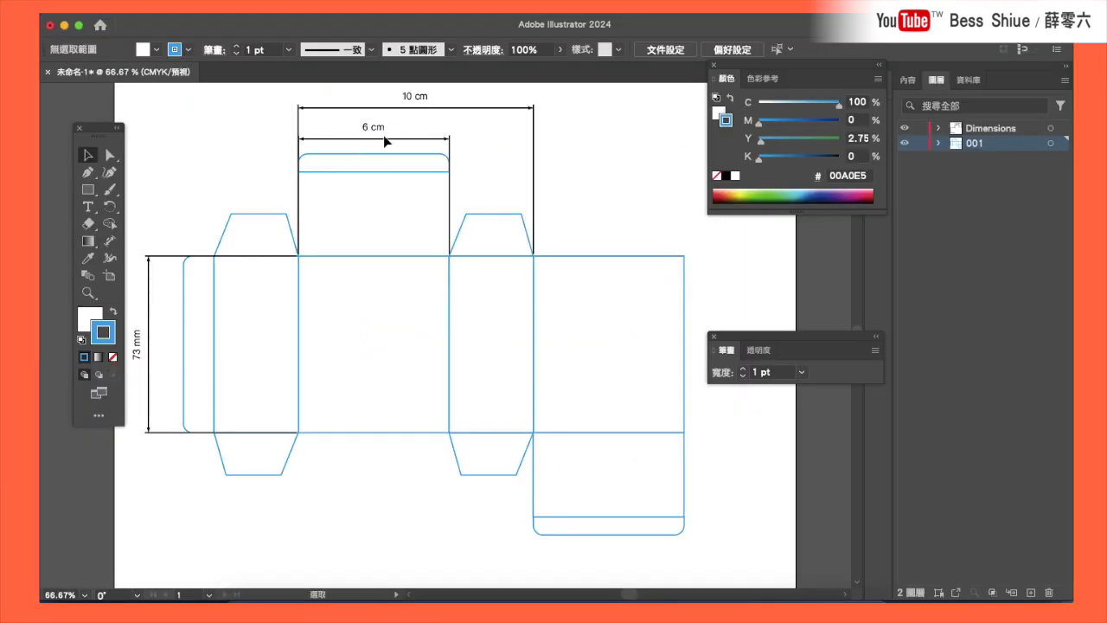
Narrow the top tuck flap to about 39.4 mm by dragging its right edge left
{"action": "left_click", "coordinate": [395, 198]}
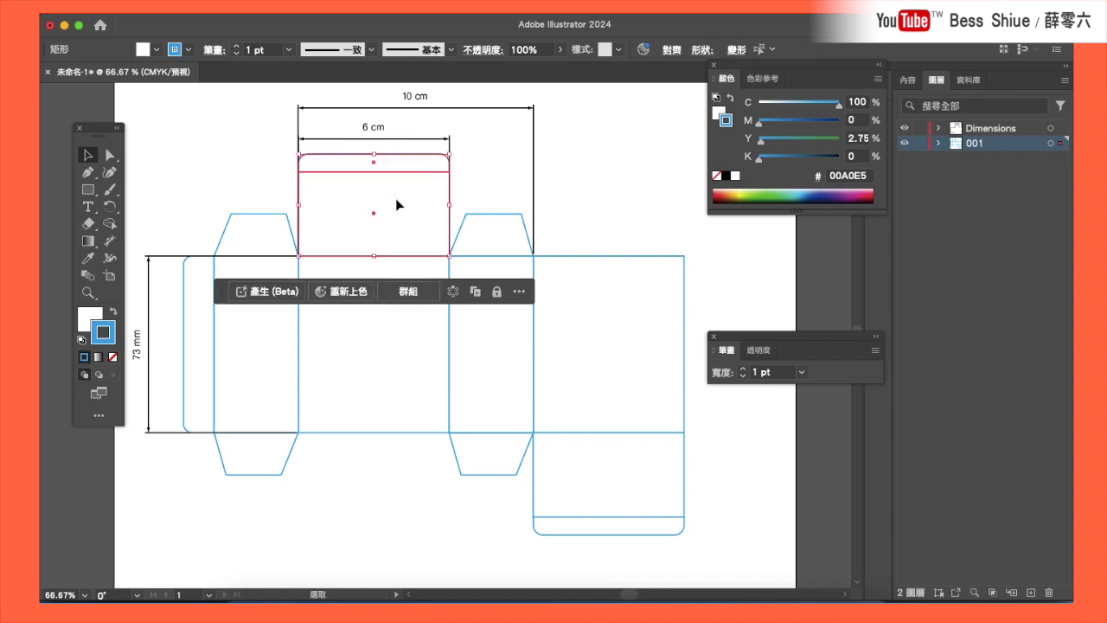
{"action": "left_click_drag", "start_coordinate": [449, 203], "coordinate": [395, 202]}
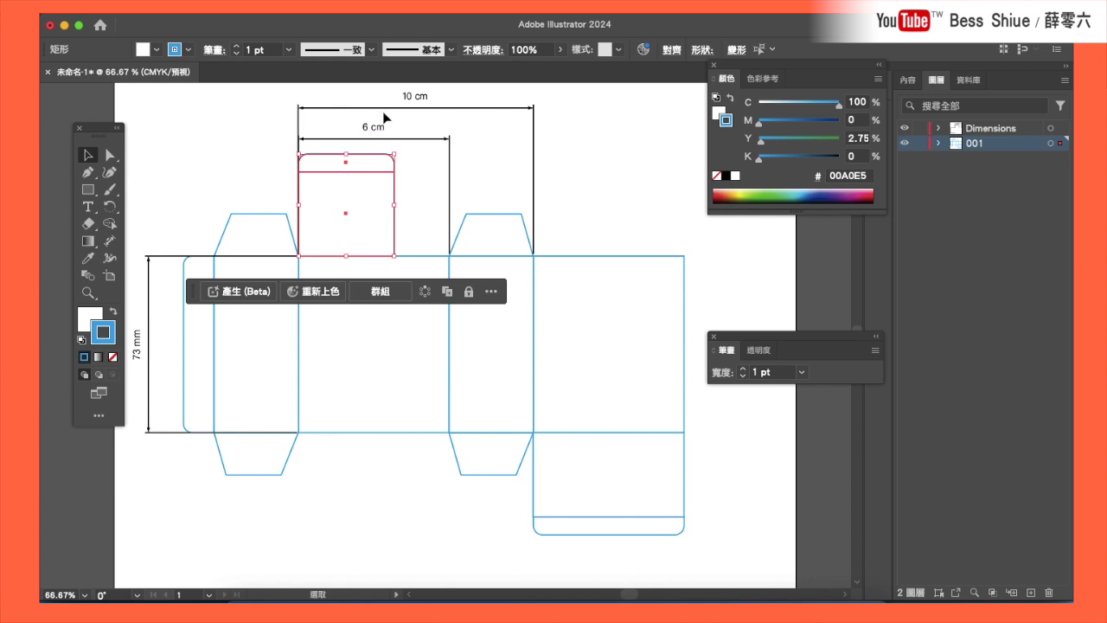
{"action": "left_click", "coordinate": [389, 129]}
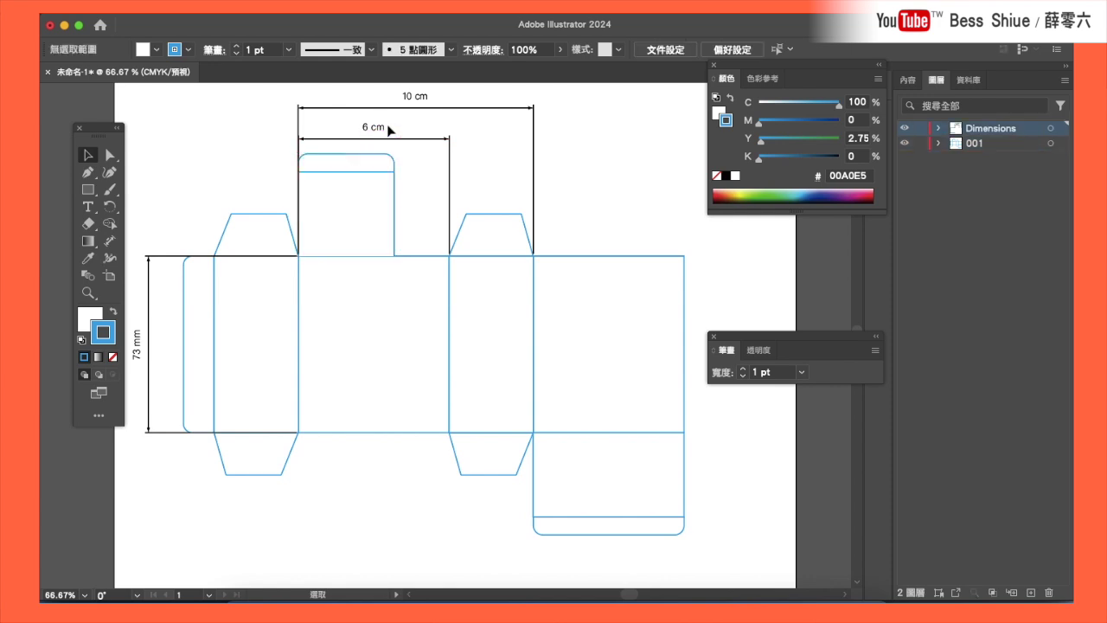